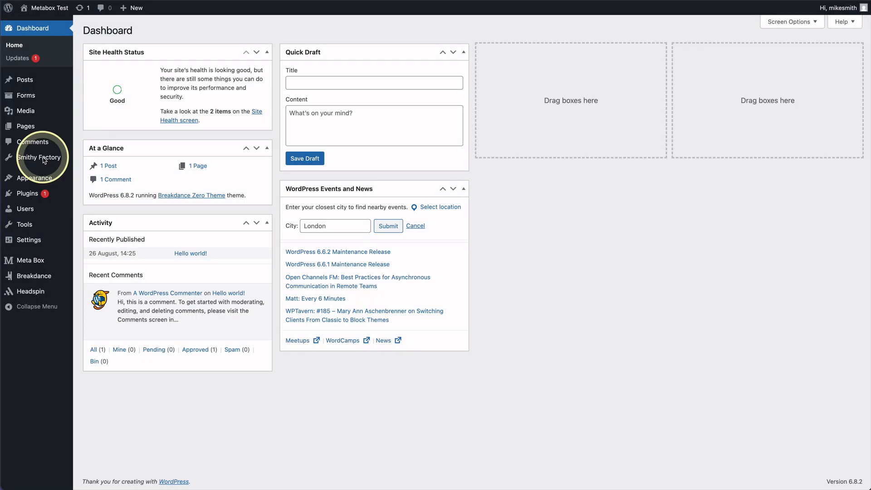
- Review the Smithy Factory plugin status and quick stats, and check the license activation page
mouse_move(40, 160)
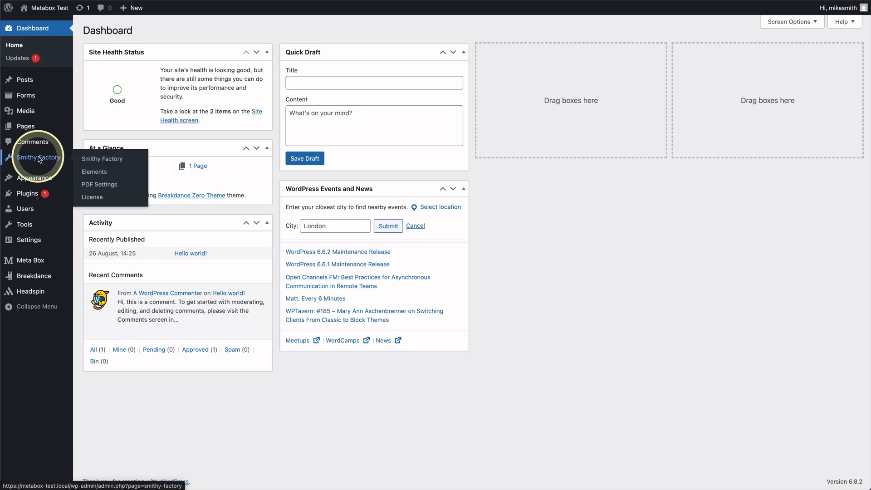
left_click(40, 160)
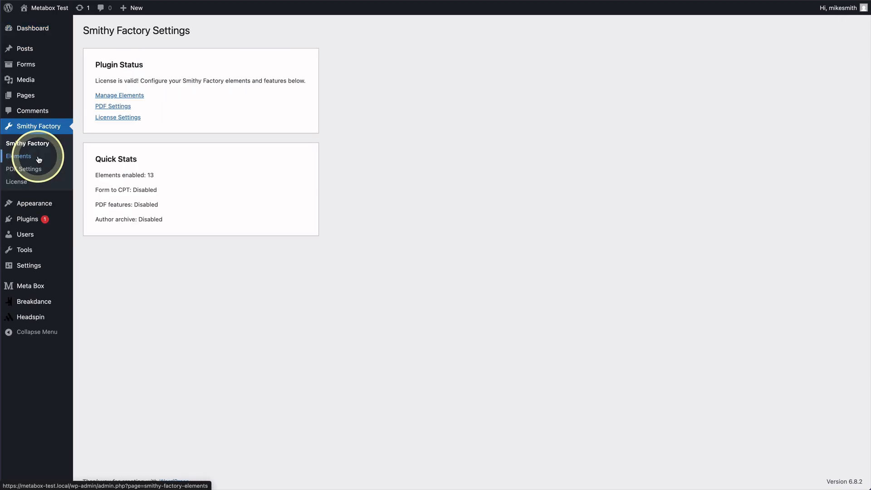
left_click(21, 183)
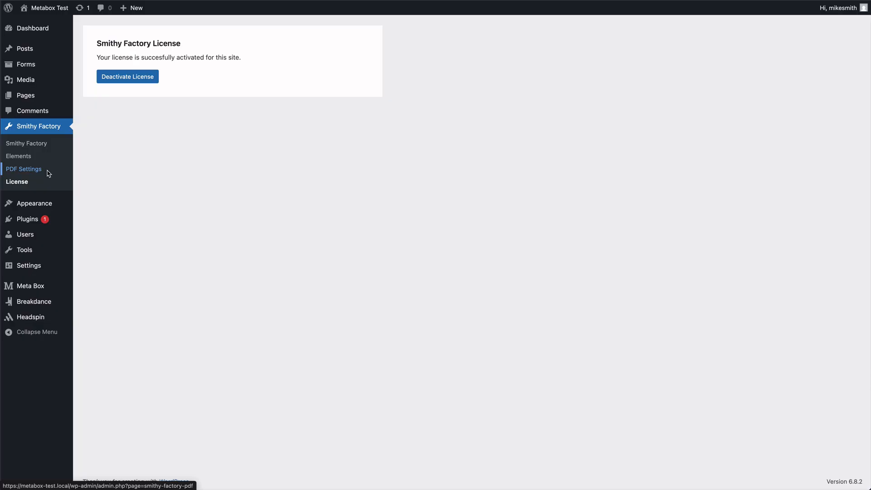
left_click(35, 144)
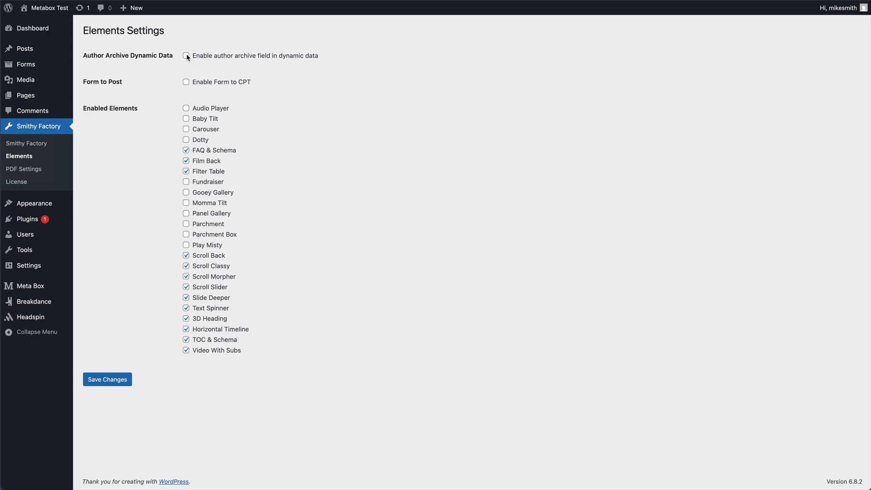
- Enable Form to CPT in the Elements settings, save, and choose Forms as the post type for submissions
left_click(186, 82)
left_click(109, 380)
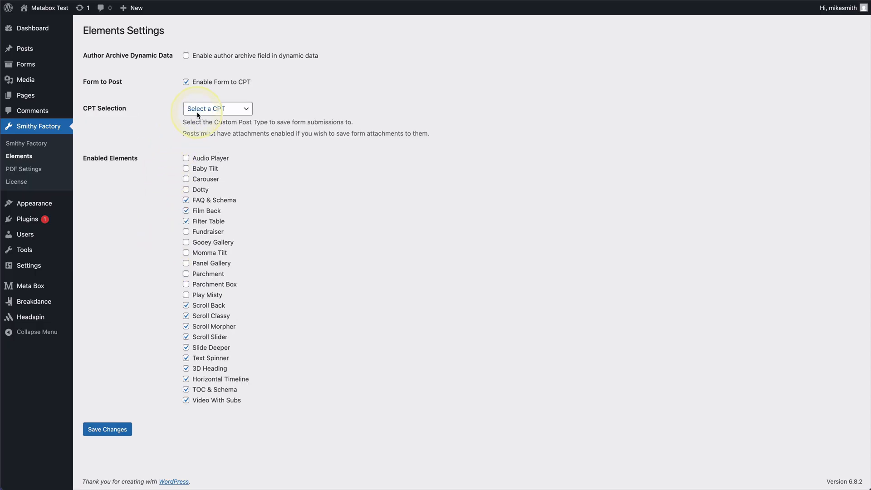
left_click(197, 111)
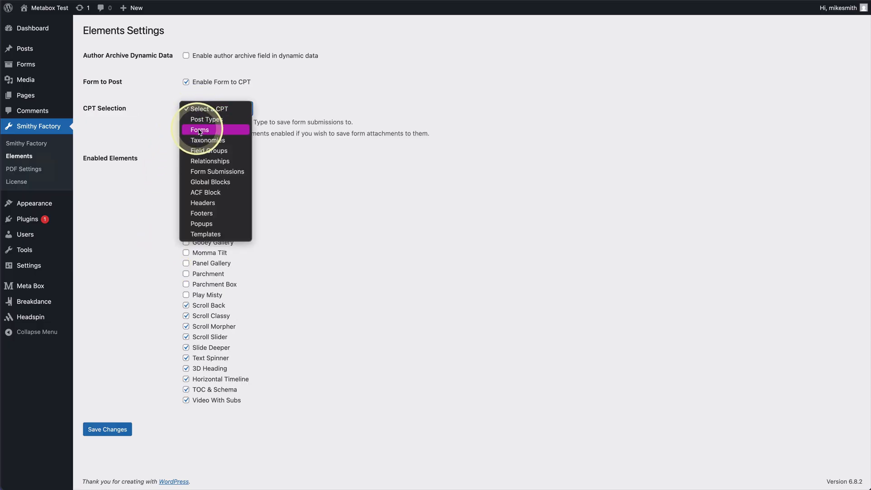
left_click(198, 130)
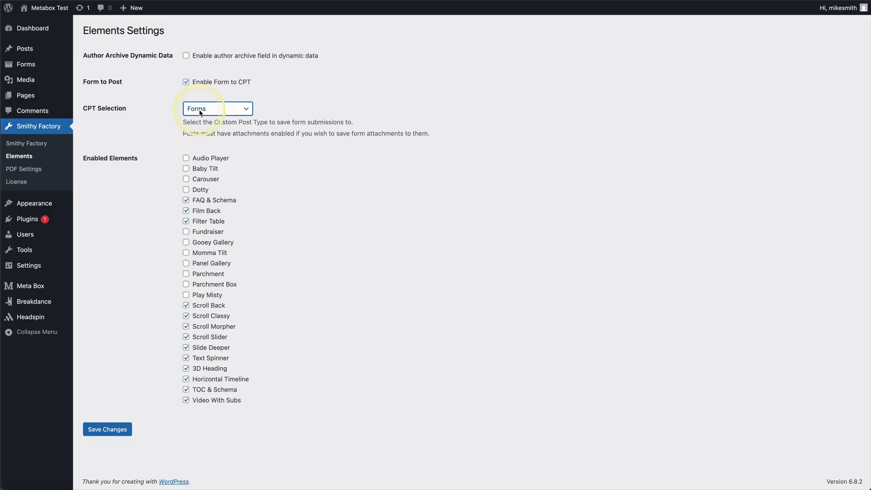
- Disable Form to CPT and save the Elements settings
left_click(186, 81)
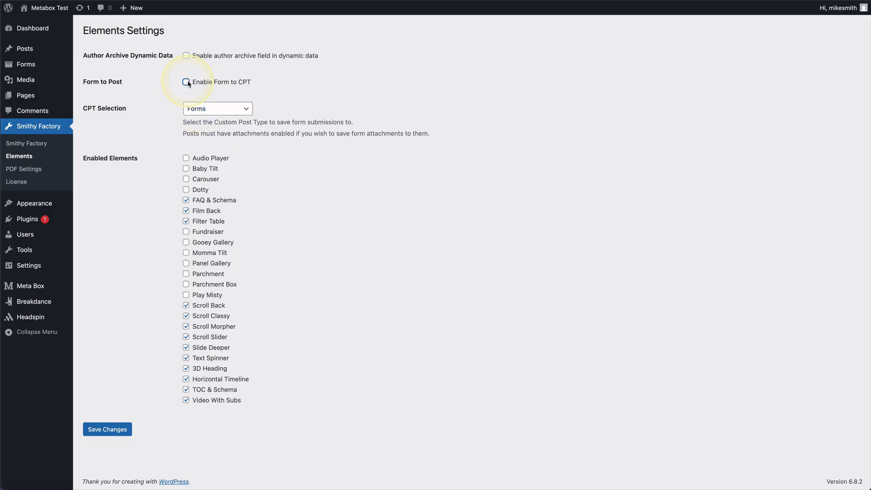
left_click(108, 428)
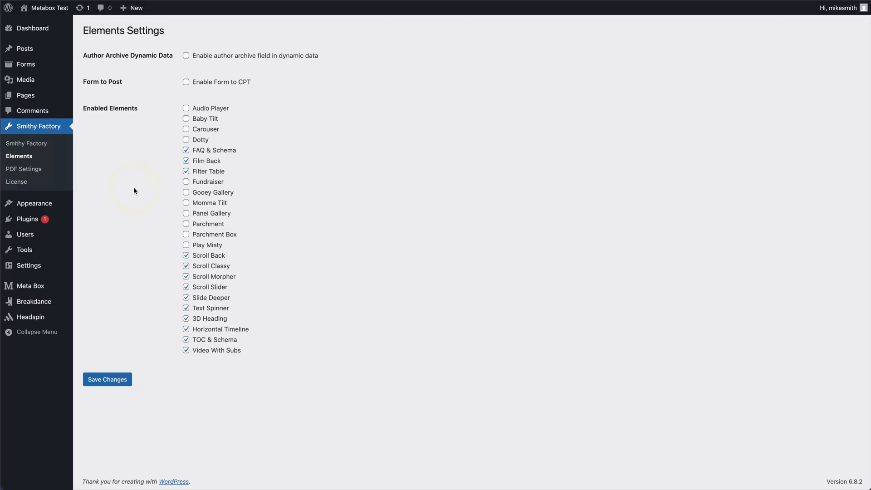
- Enable mPDF functionality in Smithy Factory's PDF Settings and save the changes
left_click(39, 171)
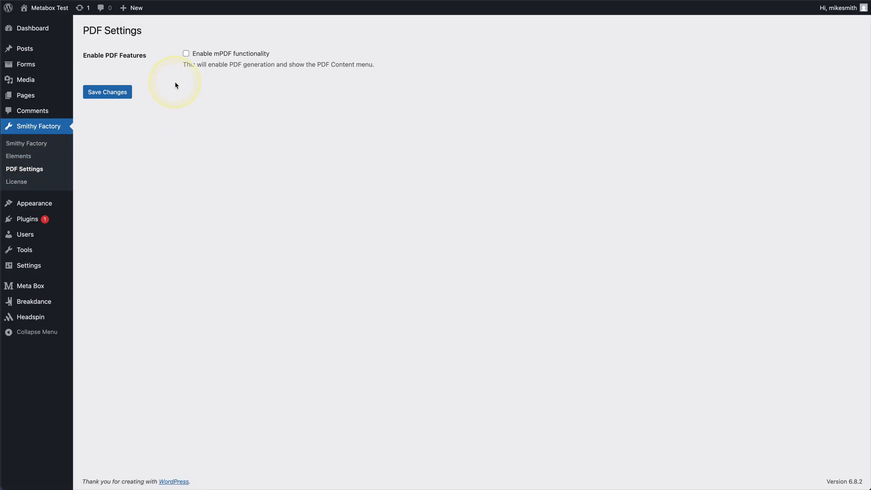
left_click(186, 53)
left_click(107, 91)
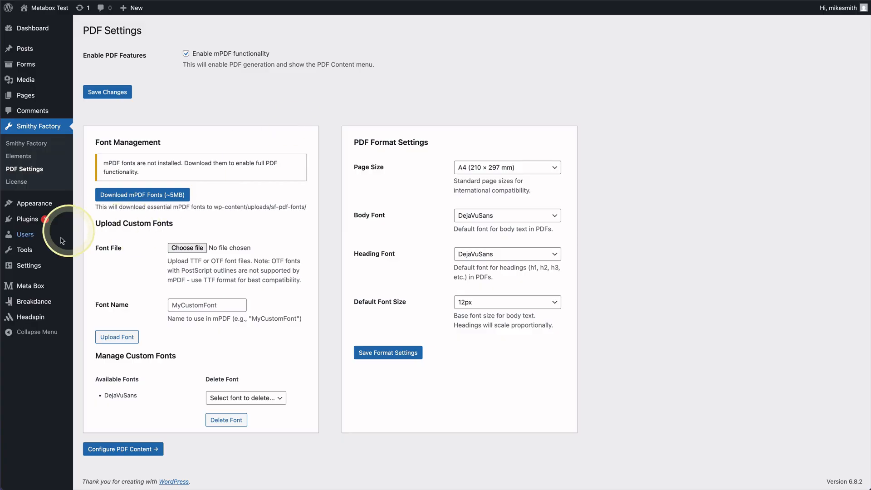
- Disable mPDF functionality and save the PDF settings
mouse_move(71, 268)
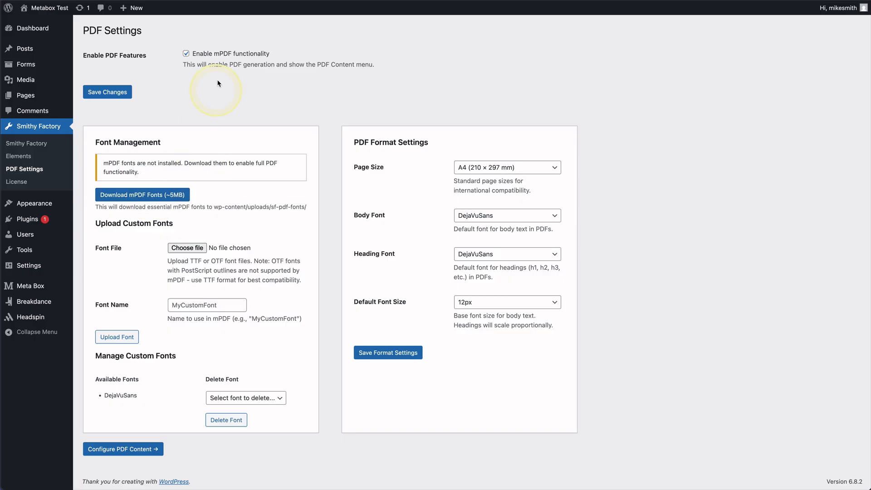
left_click(186, 53)
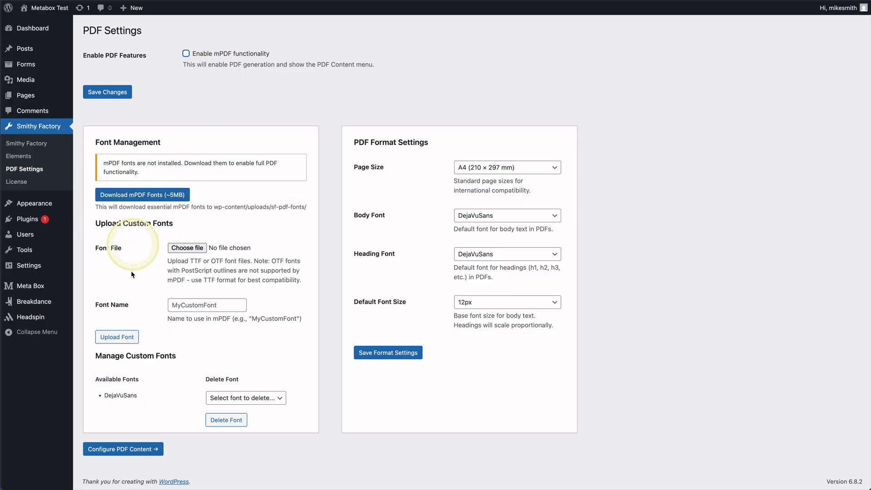
left_click(119, 93)
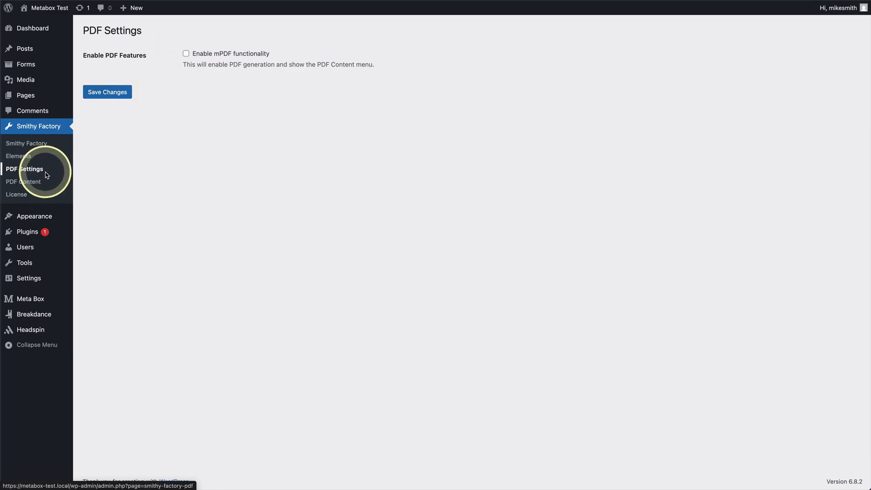
- Re-enable mPDF functionality, save the PDF settings, and reload the page
left_click(227, 54)
left_click(127, 93)
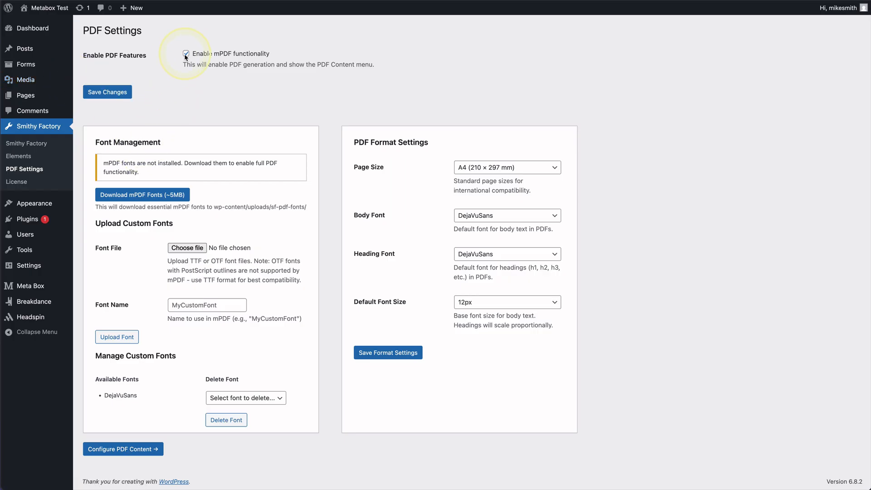
left_click(44, 0)
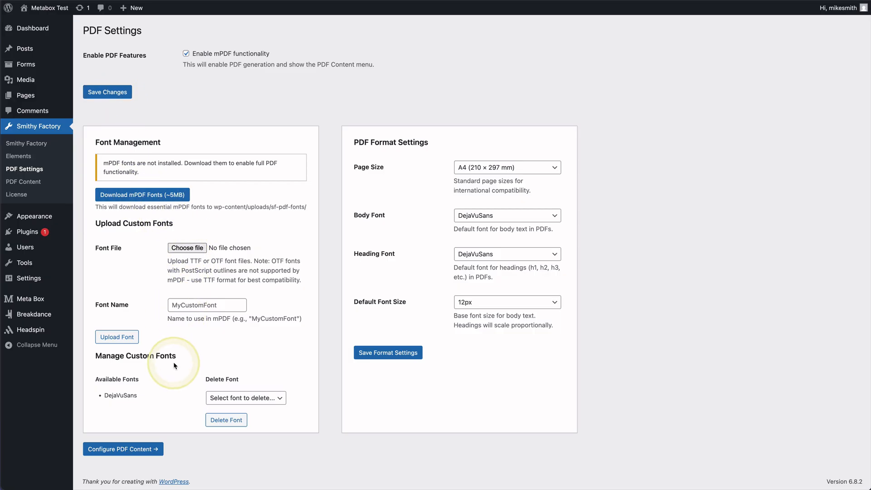
- Open the PDF Content page and look over its template source and editor options
left_click(30, 182)
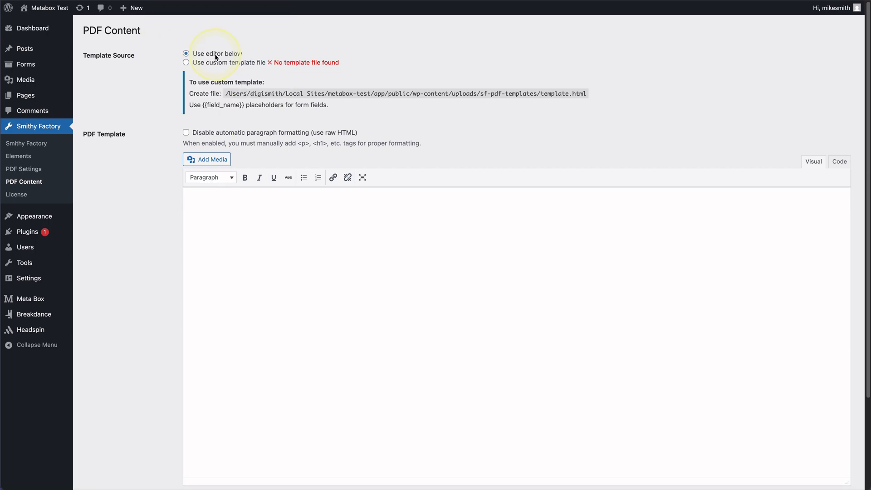
scroll(248, 226, "down", 3)
scroll(248, 227, "up", 3)
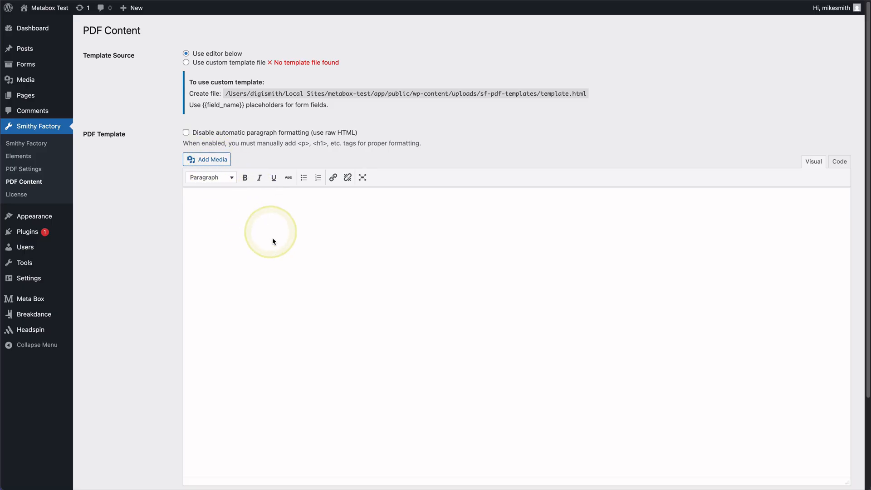
- Try the placeholder {{email}} in the PDF template editor and delete it again
left_click(251, 222)
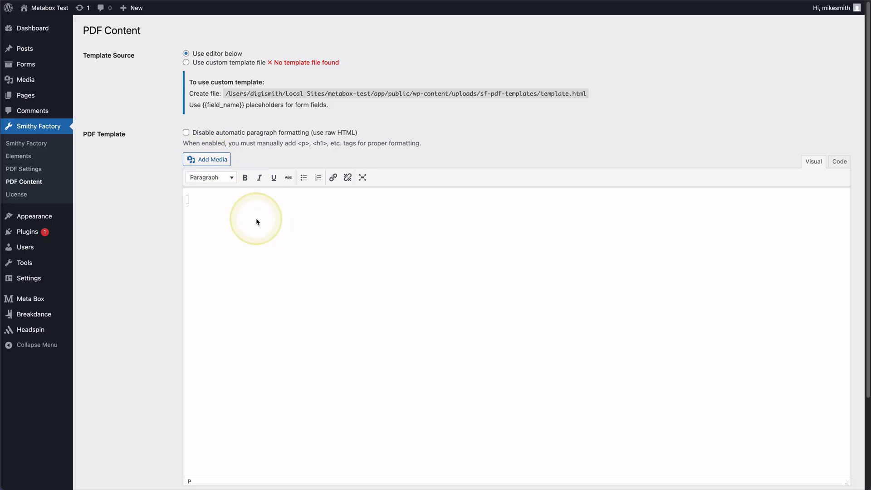
type("{{")
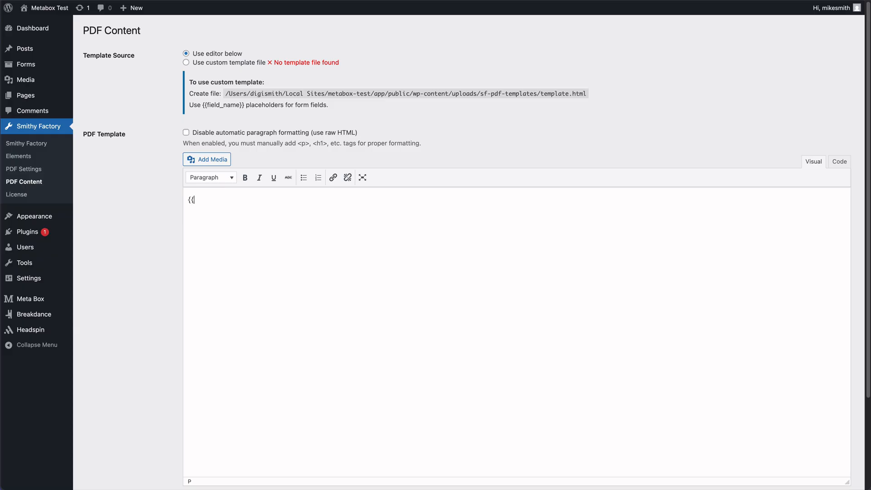
type("email")
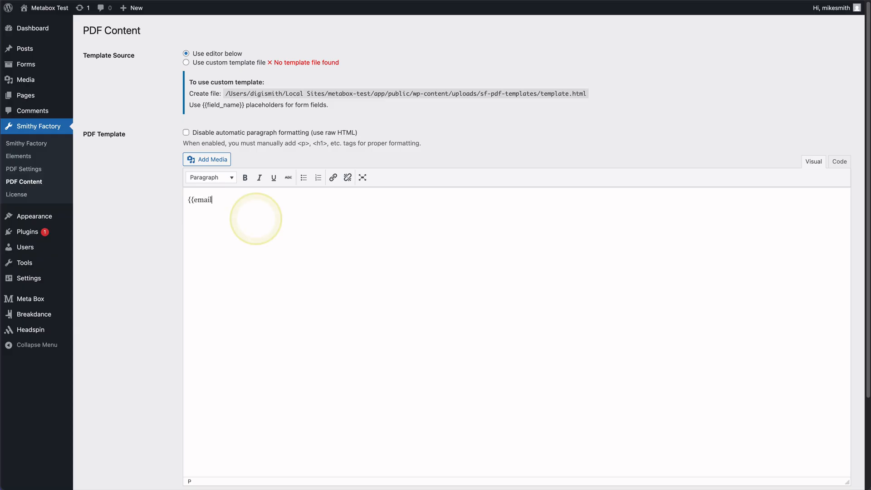
type("}}")
triple_click(210, 203)
key("BackSpace")
- Expand the HTML template example below the PDF template editor and read through its markup and placeholders
scroll(222, 218, "down", 2)
scroll(224, 222, "down", 2)
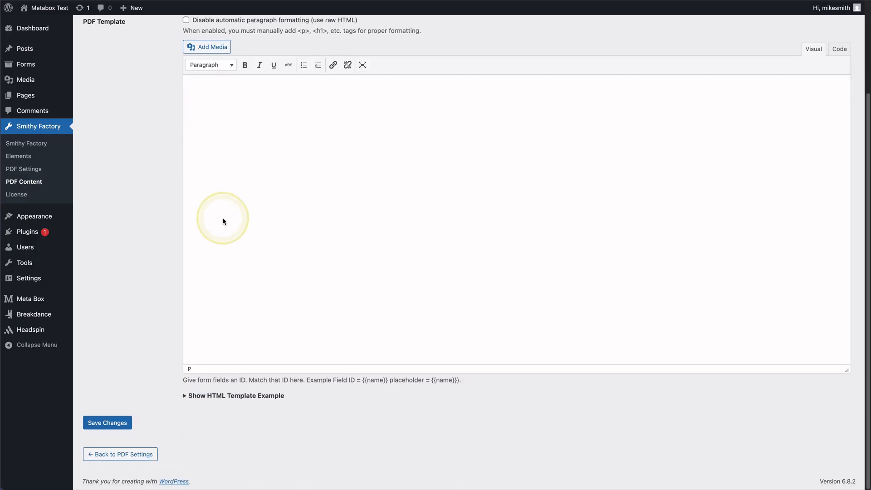
scroll(223, 219, "up", 1)
scroll(210, 321, "down", 1)
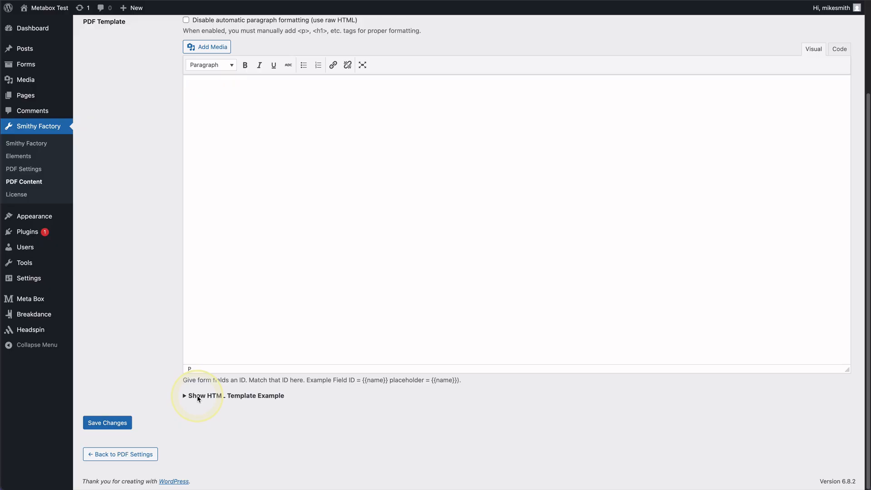
left_click(186, 396)
scroll(186, 399, "down", 5)
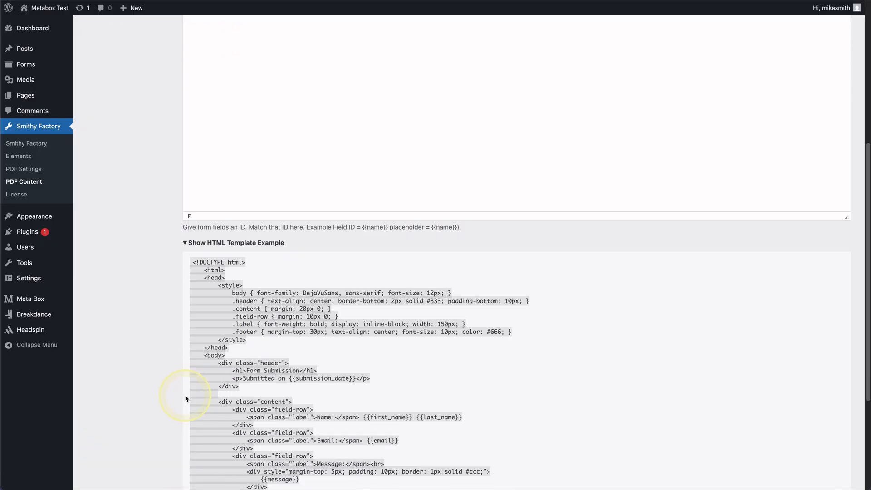
scroll(185, 398, "down", 3)
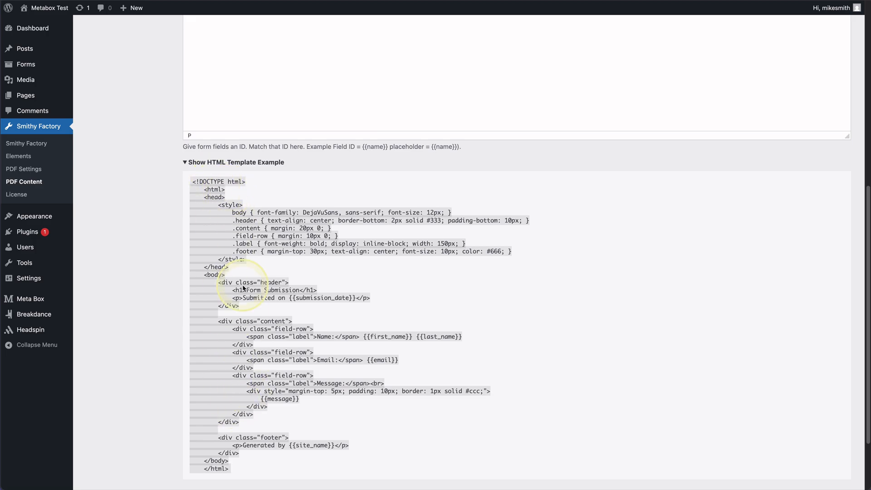
scroll(245, 279, "up", 10)
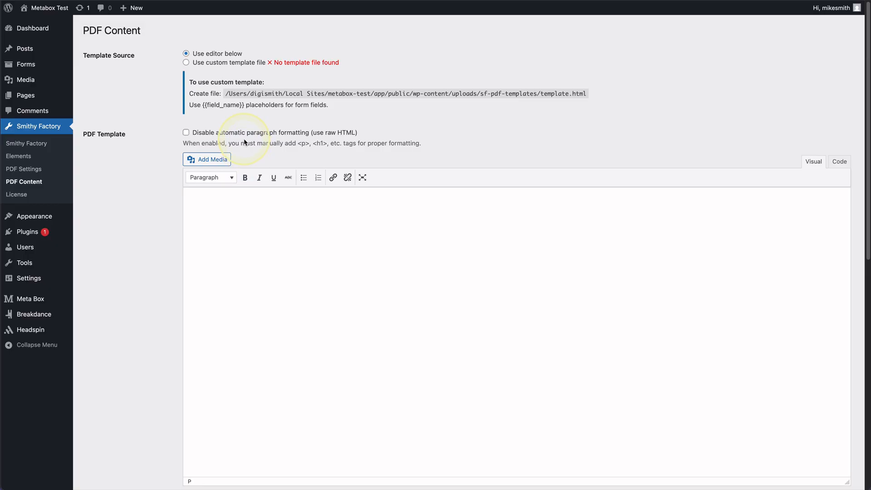
- Review the Smithy Factory overview's quick stats and the list of available elements in the Elements settings
left_click(31, 144)
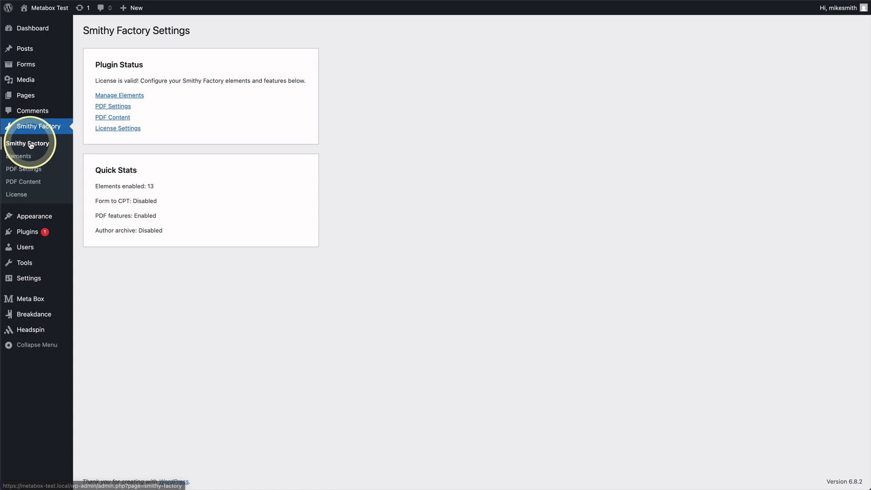
left_click(31, 156)
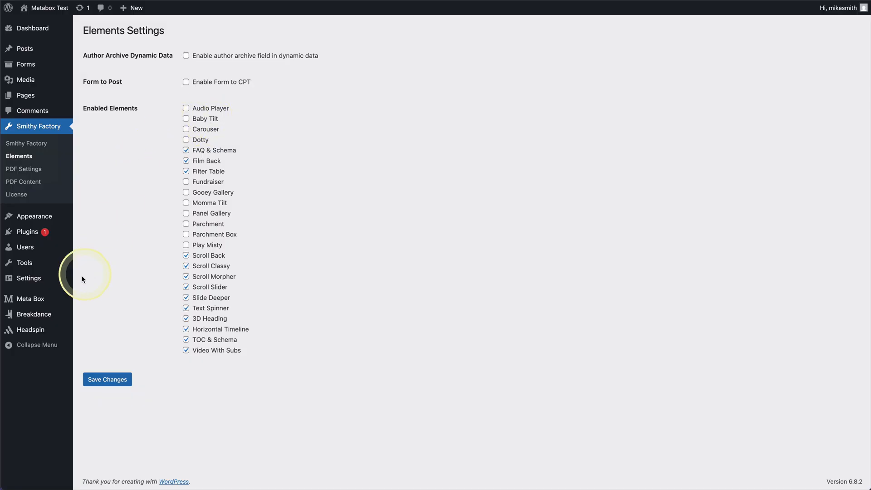
mouse_move(51, 282)
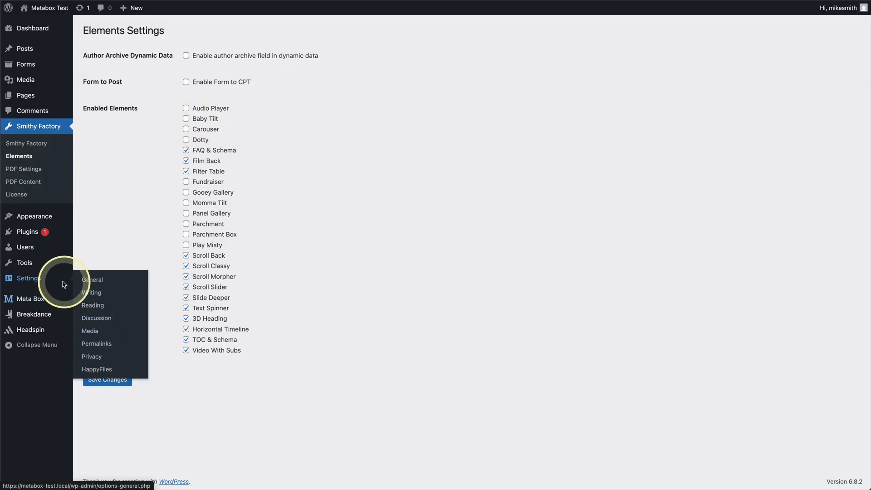